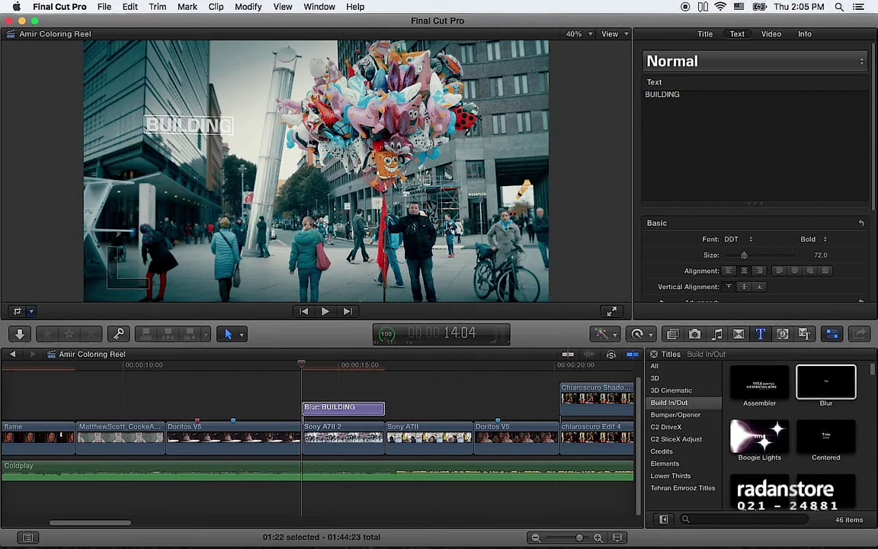
Play the edit full screen to preview the Blur BUILDING title over the street clip
{"action": "left_click", "coordinate": [611, 313]}
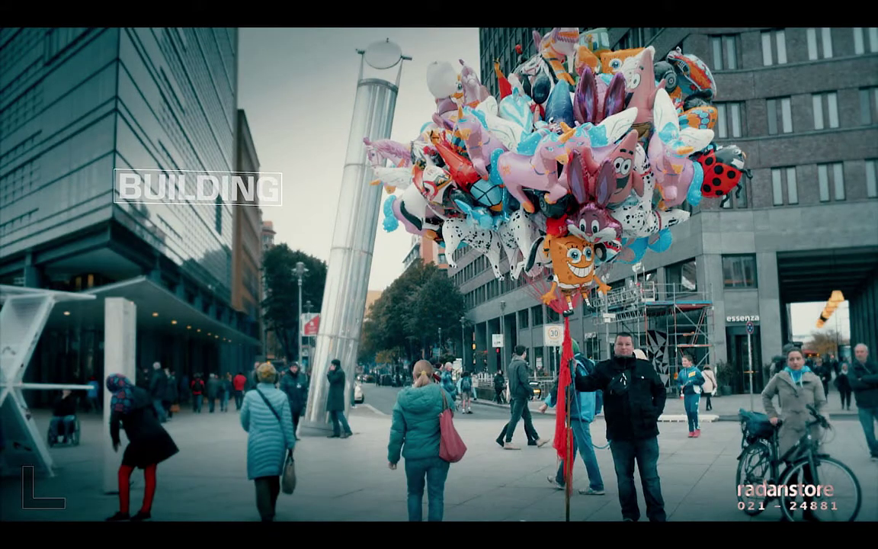
Pause full-screen playback on the current frame of the BUILDING title
{"action": "key", "text": "space"}
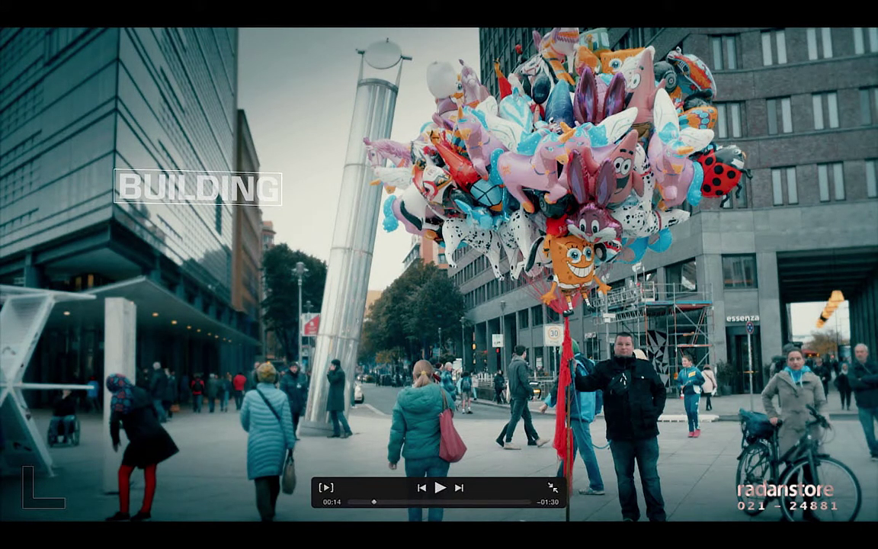
{"action": "mouse_move", "coordinate": [195, 183]}
{"action": "left_mouse_down"}
{"action": "mouse_move", "coordinate": [225, 239]}
{"action": "mouse_move", "coordinate": [200, 212]}
{"action": "left_mouse_up"}
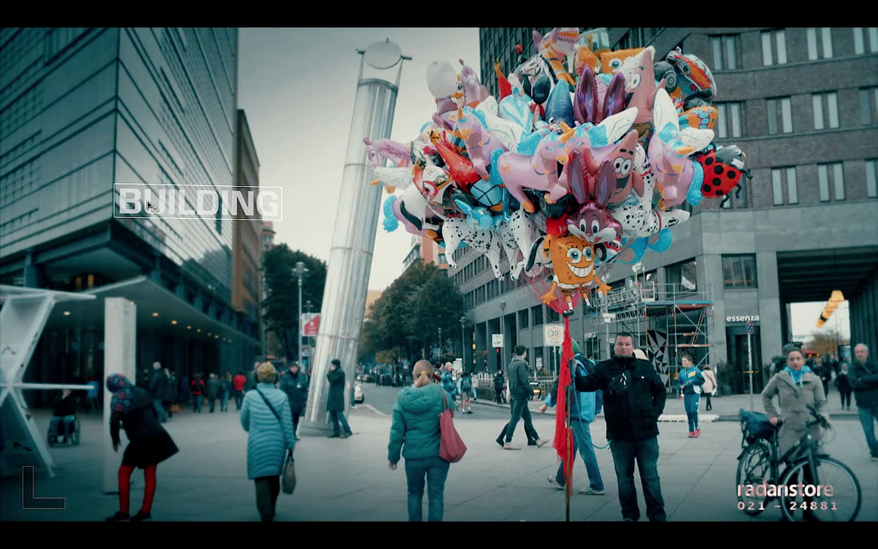
{"action": "left_click_drag", "start_coordinate": [151, 199], "coordinate": [155, 206]}
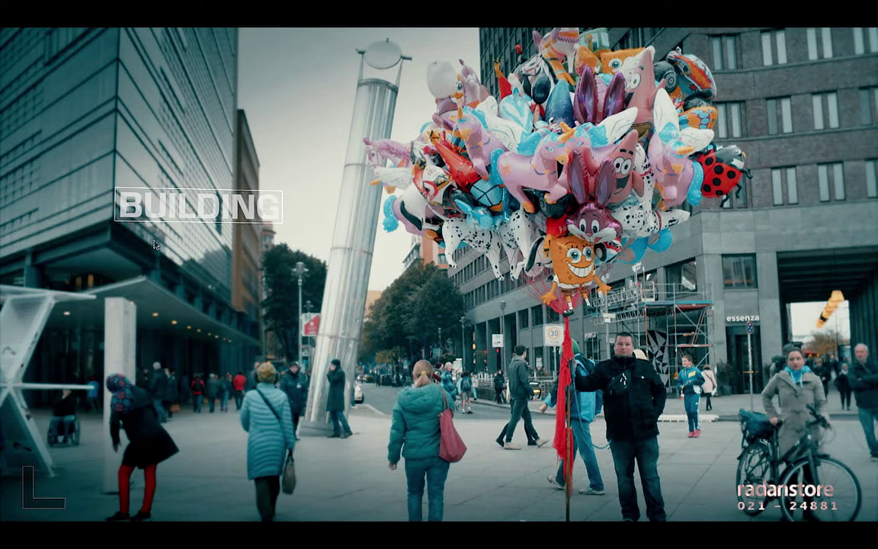
{"action": "left_click_drag", "start_coordinate": [190, 209], "coordinate": [202, 203]}
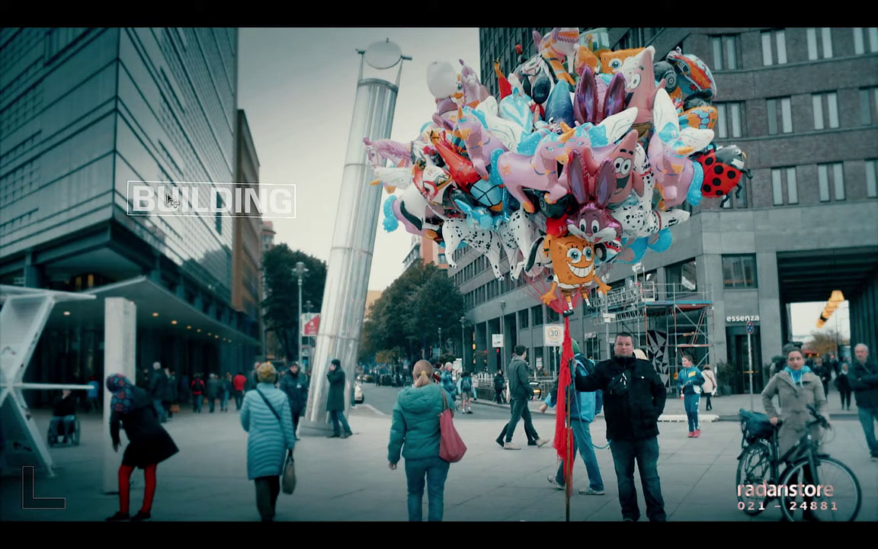
{"action": "left_click_drag", "start_coordinate": [149, 195], "coordinate": [145, 188]}
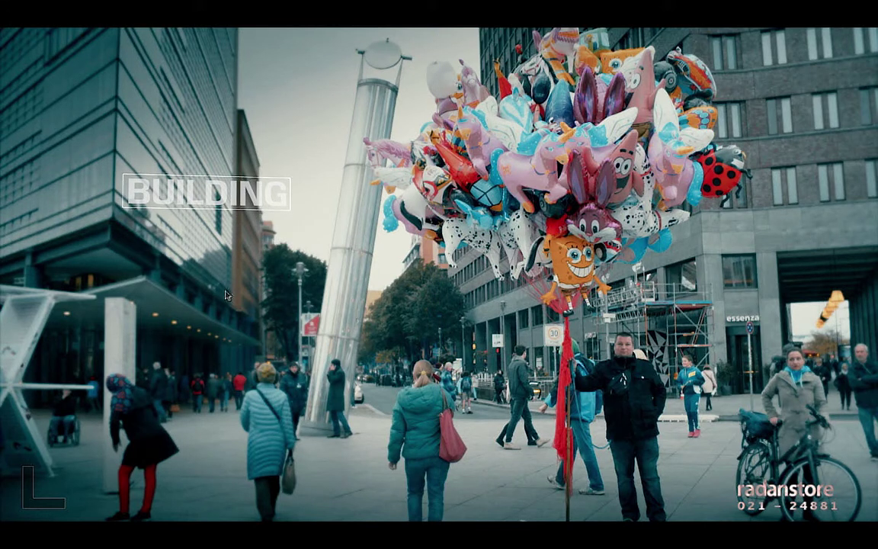
{"action": "left_click_drag", "start_coordinate": [216, 205], "coordinate": [215, 205]}
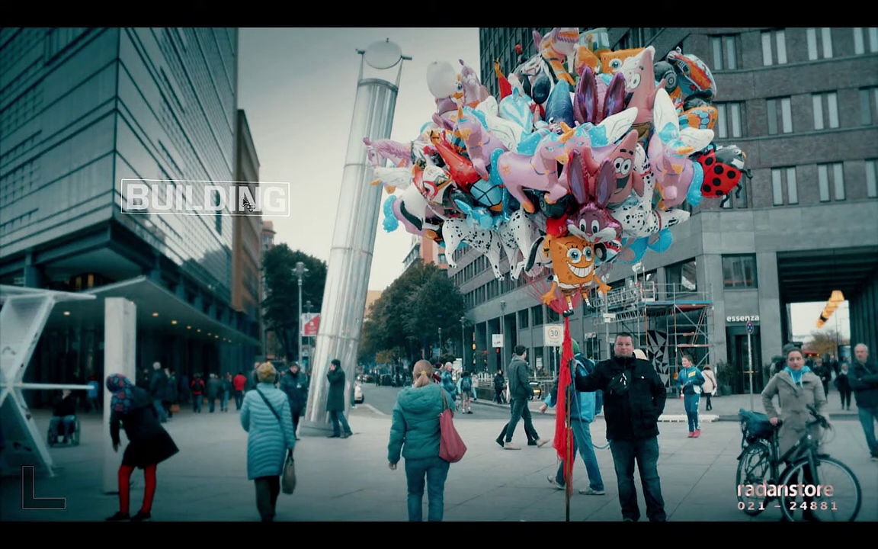
{"action": "left_click_drag", "start_coordinate": [242, 207], "coordinate": [244, 209]}
Leave full screen, show the title's Video inspector down to Distort, and list the on-screen control modes
{"action": "key", "text": "Escape"}
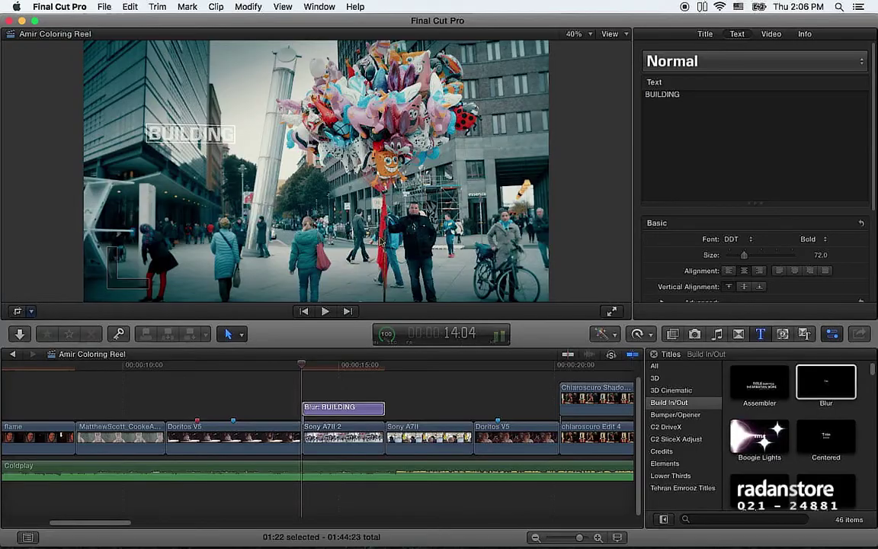
{"action": "key", "text": "ctrl+Tab"}
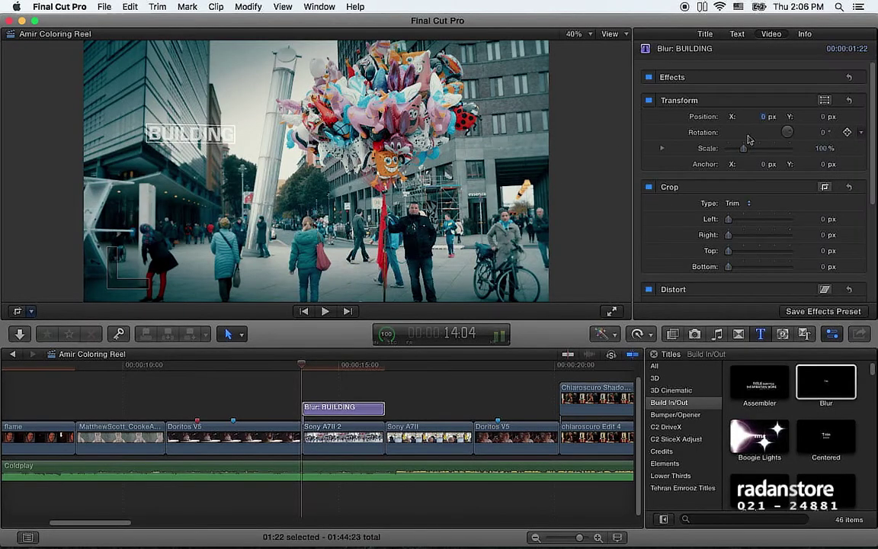
{"action": "scroll", "coordinate": [675, 192], "scroll_direction": "down", "scroll_amount": 5}
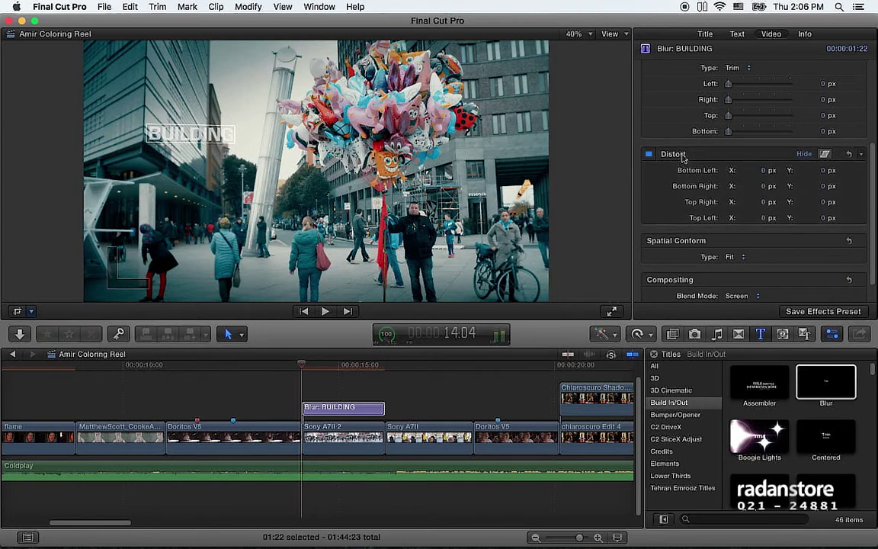
{"action": "left_click", "coordinate": [30, 311]}
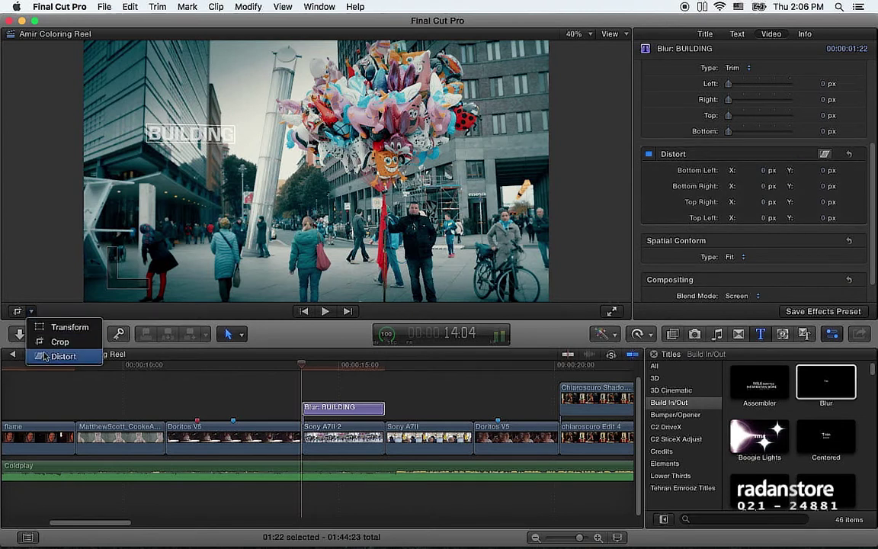
{"action": "left_click", "coordinate": [45, 320]}
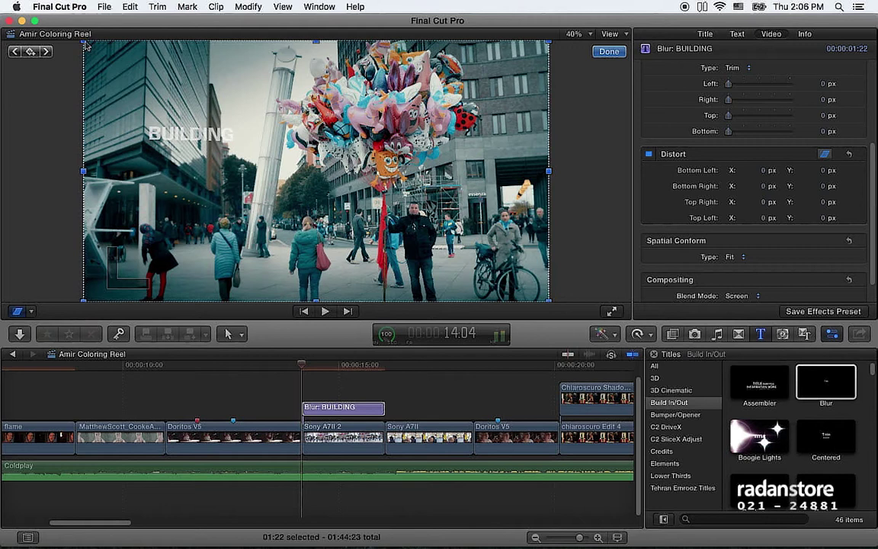
{"action": "left_click_drag", "start_coordinate": [85, 45], "coordinate": [106, 74]}
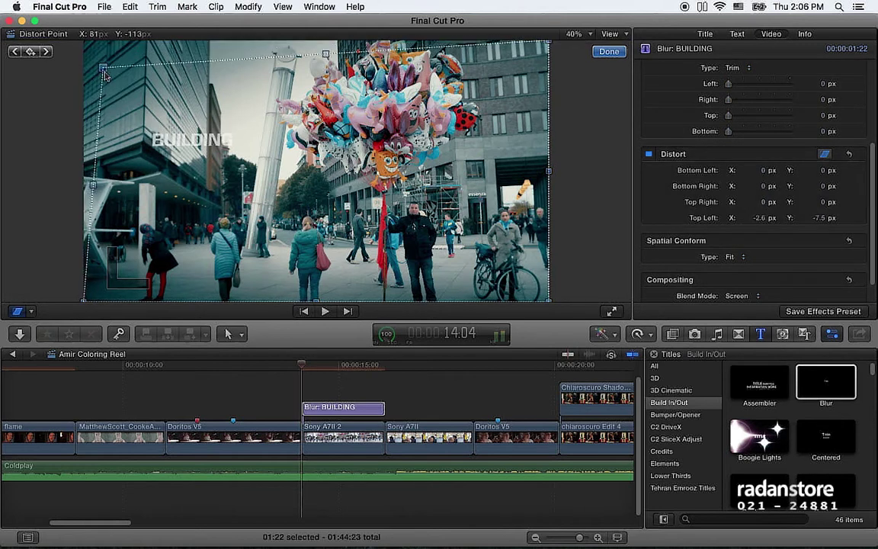
{"action": "left_click_drag", "start_coordinate": [106, 74], "coordinate": [109, 83]}
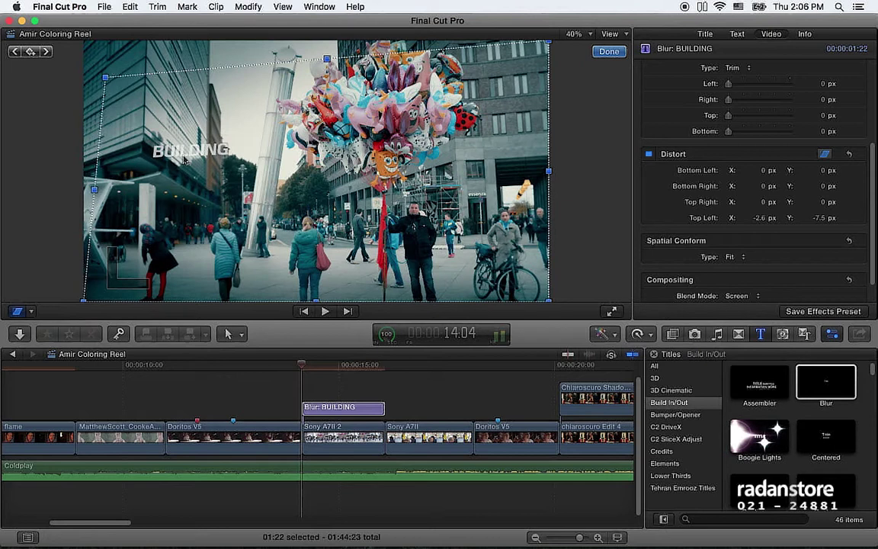
{"action": "key", "text": "super+z"}
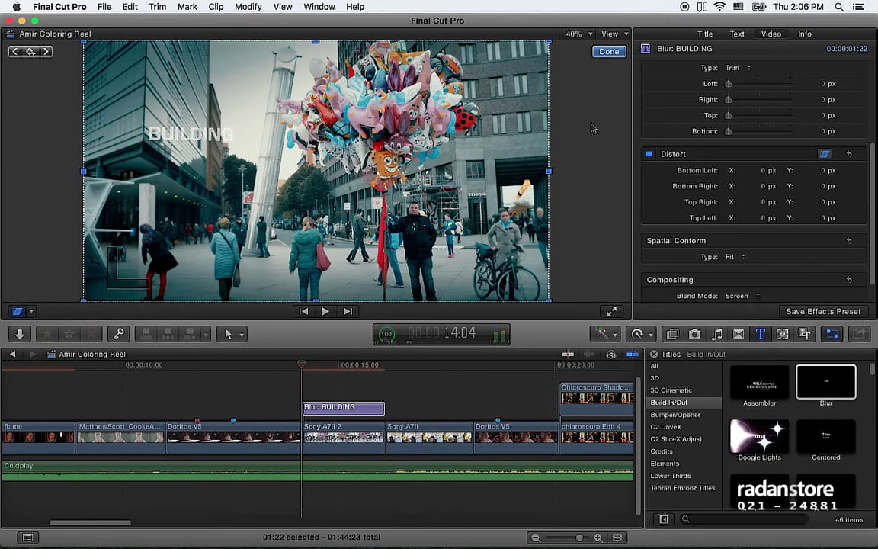
{"action": "left_click", "coordinate": [607, 53]}
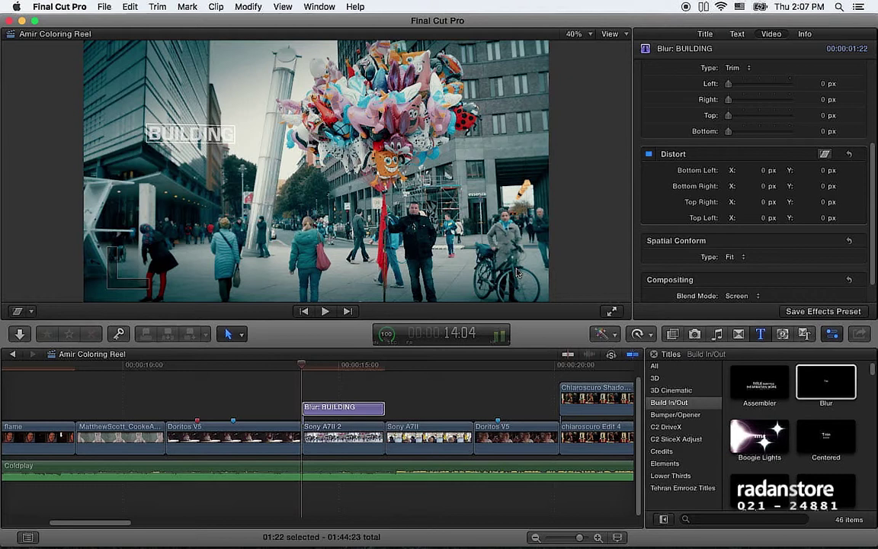
Turn on the on-screen Transform controls and move the BUILDING title left and down
{"action": "left_click", "coordinate": [30, 311]}
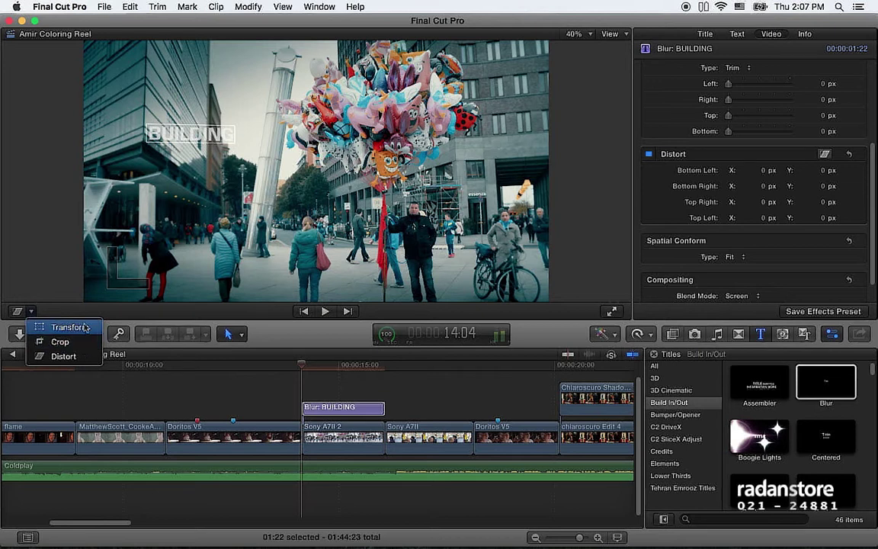
{"action": "left_click", "coordinate": [316, 338]}
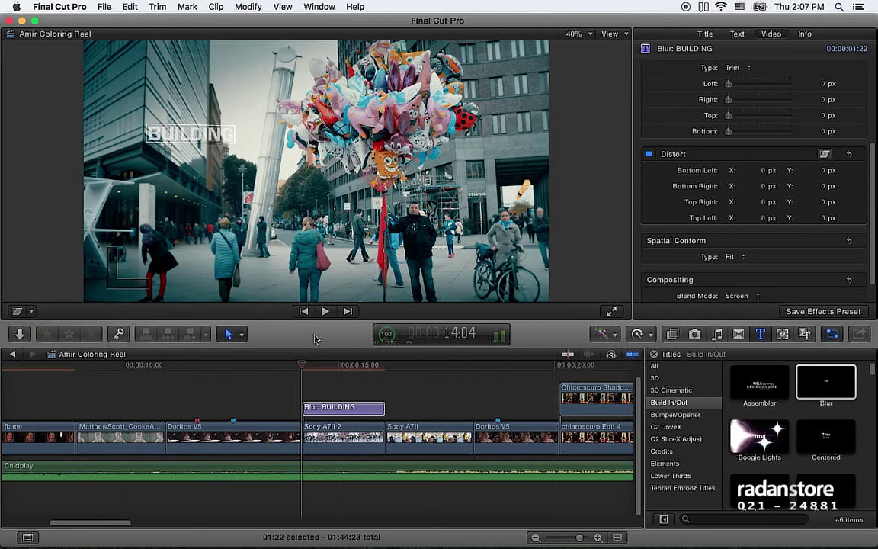
{"action": "key", "text": "shift+t"}
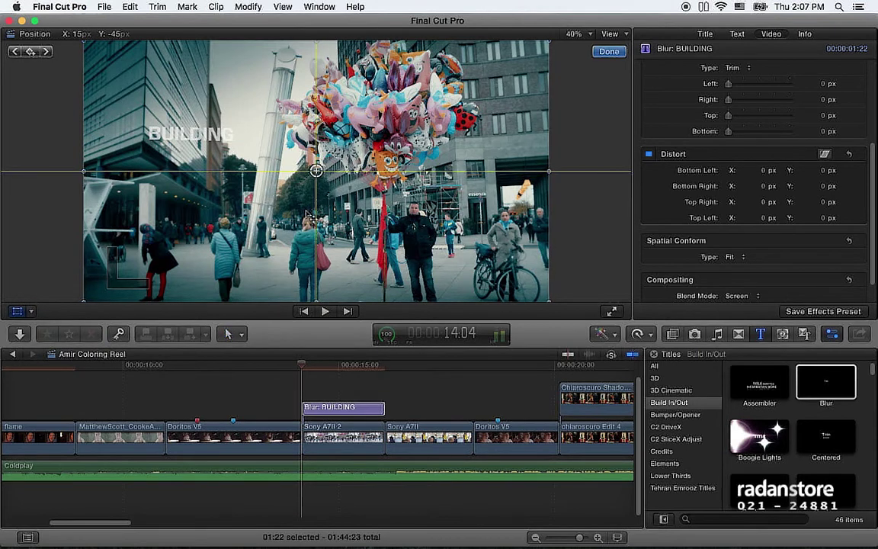
{"action": "left_click_drag", "start_coordinate": [311, 217], "coordinate": [283, 196]}
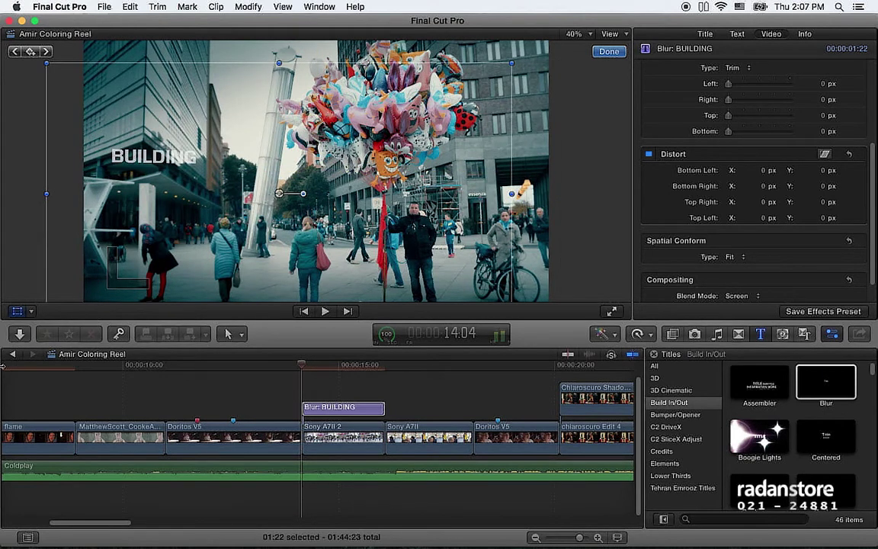
Move the BUILDING title up and right over the building, then preview full screen
{"action": "left_click", "coordinate": [31, 311]}
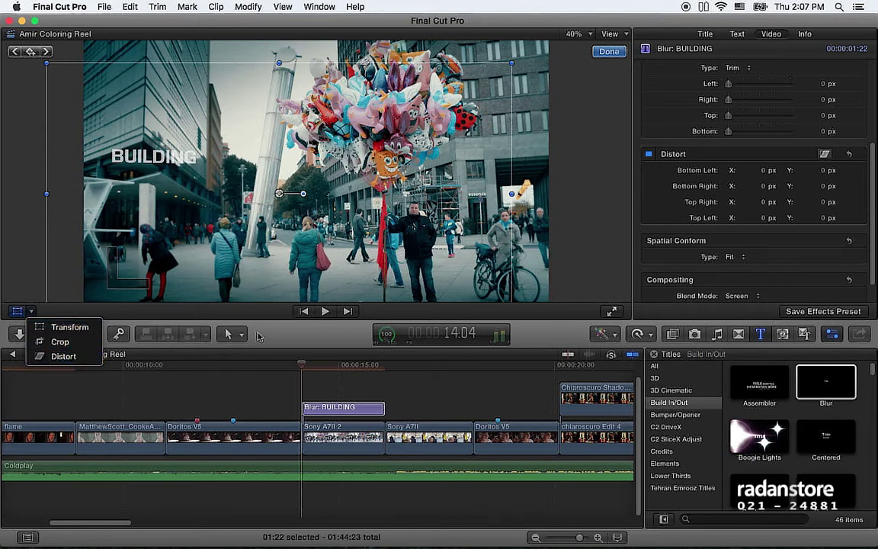
{"action": "key", "text": "Escape"}
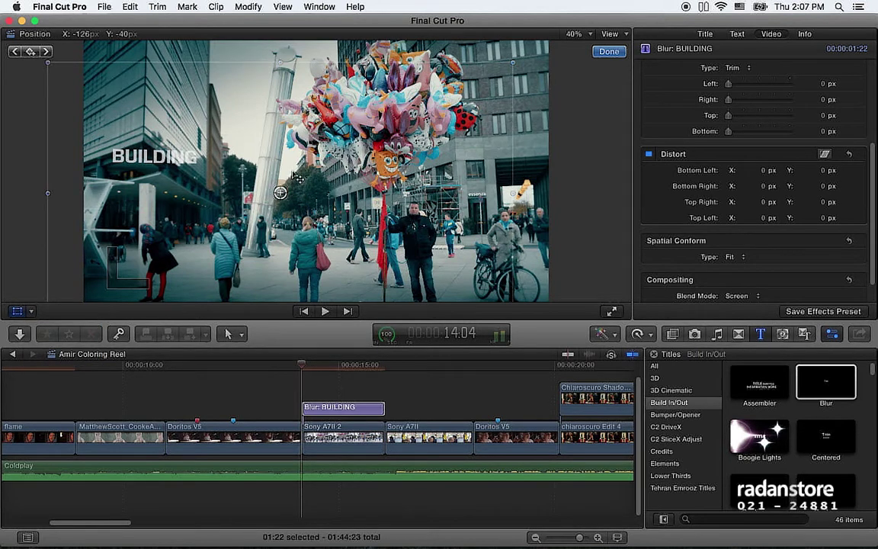
{"action": "mouse_move", "coordinate": [279, 192]}
{"action": "left_mouse_down"}
{"action": "mouse_move", "coordinate": [304, 171]}
{"action": "mouse_move", "coordinate": [316, 172]}
{"action": "left_mouse_up"}
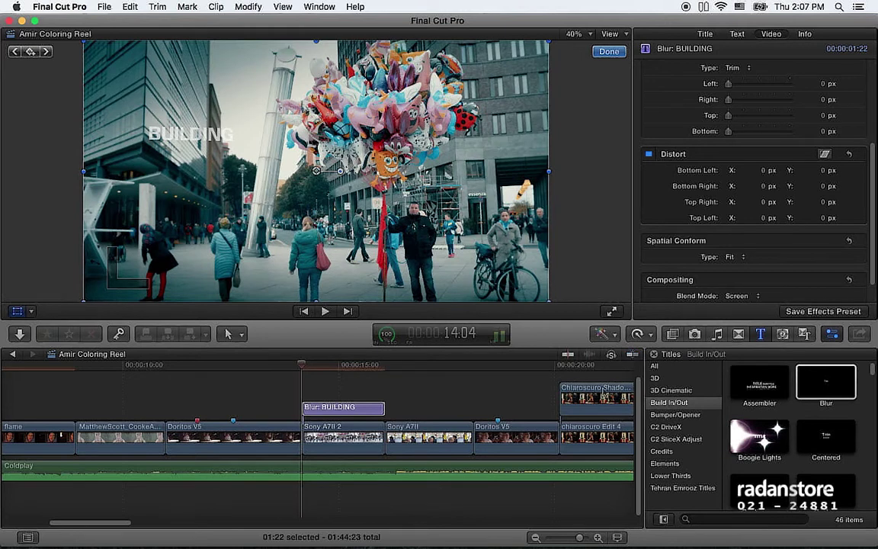
{"action": "left_click", "coordinate": [610, 313]}
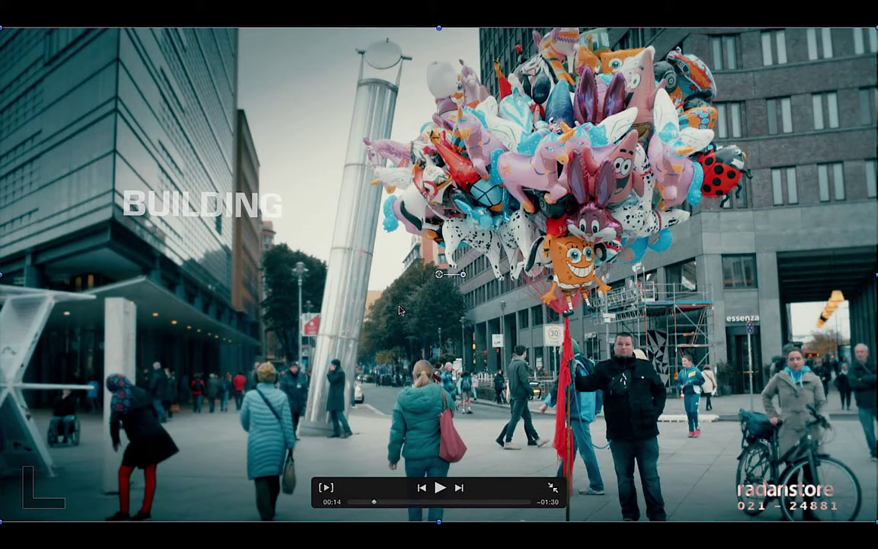
In Crop mode, pull the top, right, left and bottom edges tight around the word BUILDING
{"action": "key", "text": "shift+c"}
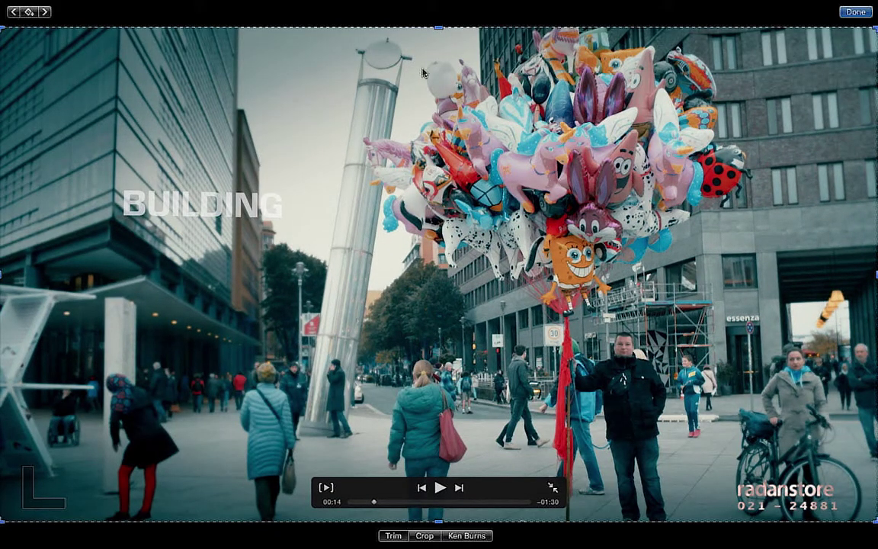
{"action": "left_click_drag", "start_coordinate": [441, 28], "coordinate": [440, 181]}
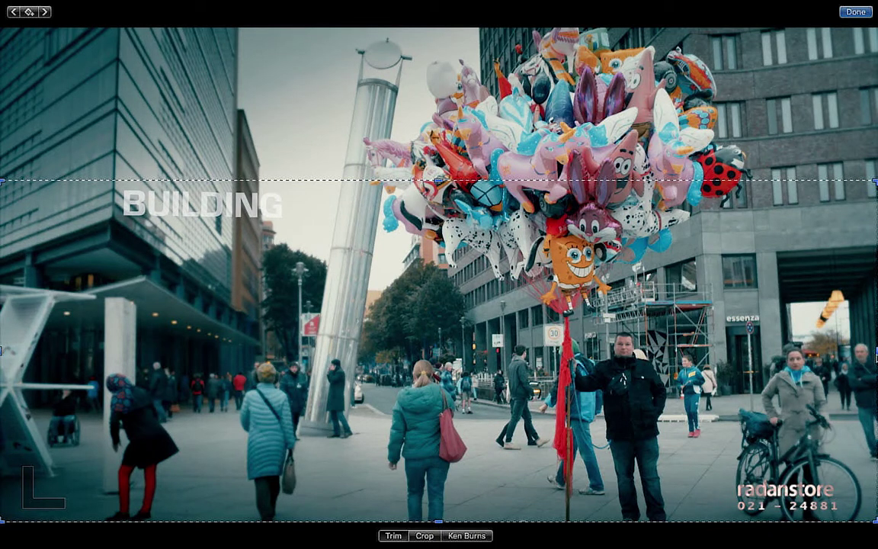
{"action": "left_click_drag", "start_coordinate": [876, 351], "coordinate": [290, 324]}
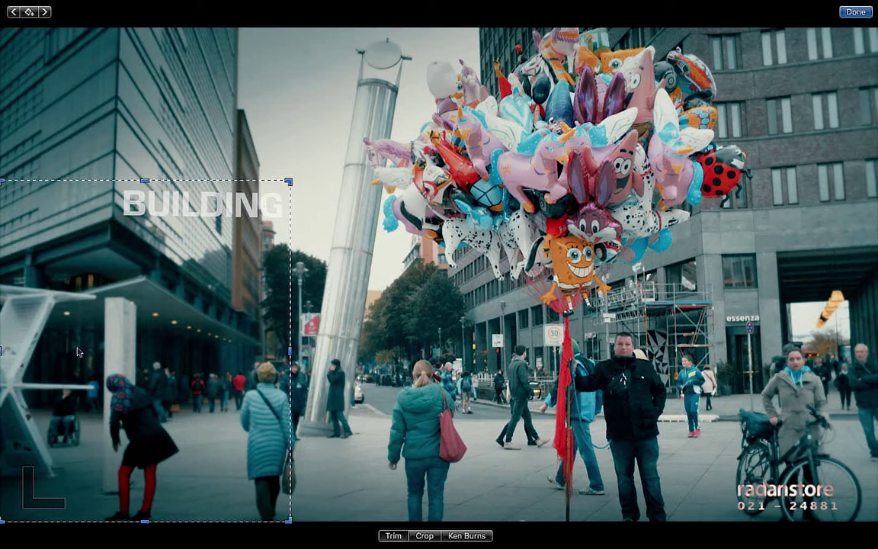
{"action": "mouse_move", "coordinate": [2, 351]}
{"action": "left_mouse_down"}
{"action": "mouse_move", "coordinate": [74, 349]}
{"action": "mouse_move", "coordinate": [116, 305]}
{"action": "left_mouse_up"}
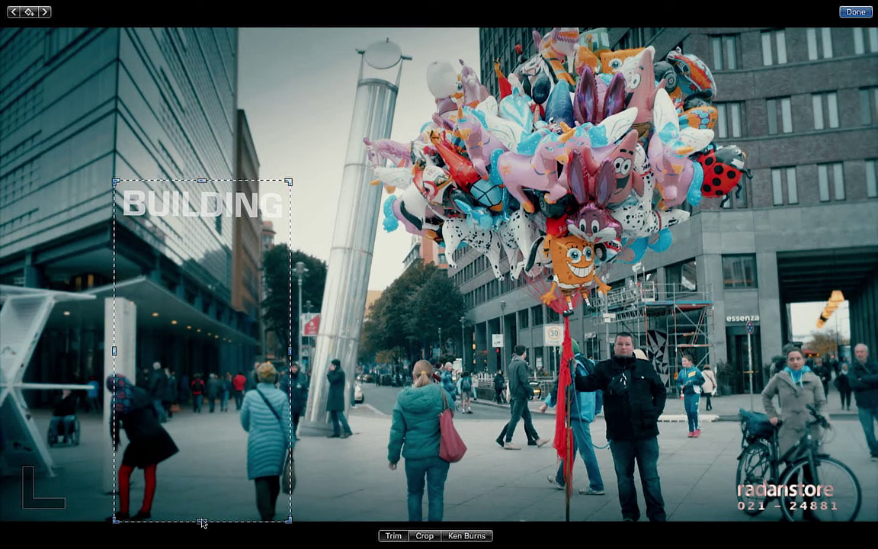
{"action": "left_click_drag", "start_coordinate": [203, 523], "coordinate": [202, 227]}
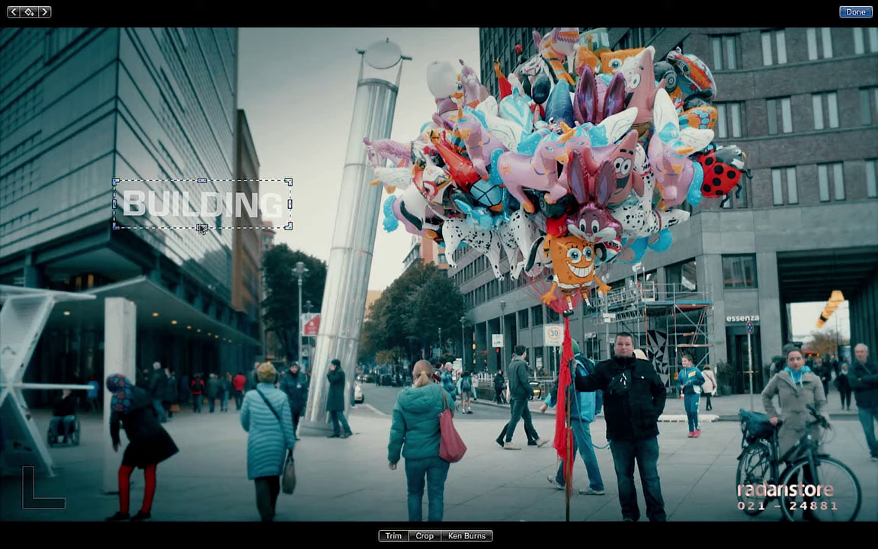
{"action": "left_click_drag", "start_coordinate": [202, 227], "coordinate": [202, 223]}
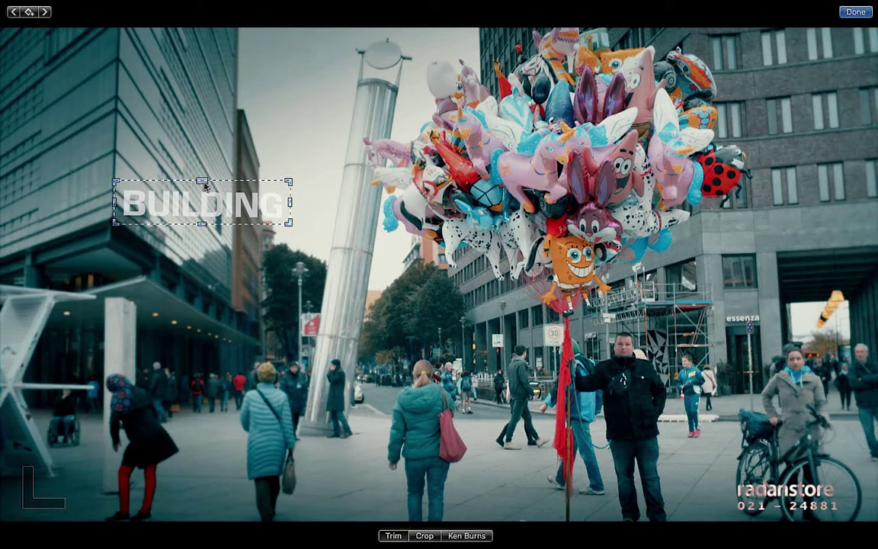
{"action": "left_click_drag", "start_coordinate": [203, 182], "coordinate": [203, 184]}
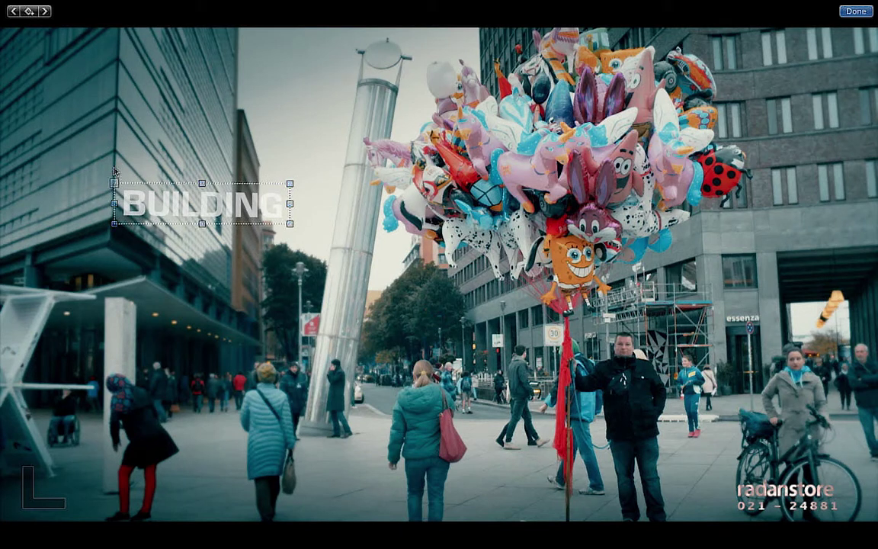
Drag all four Distort corners of the title onto the facade sign's corners and click Done
{"action": "left_click_drag", "start_coordinate": [114, 183], "coordinate": [119, 117]}
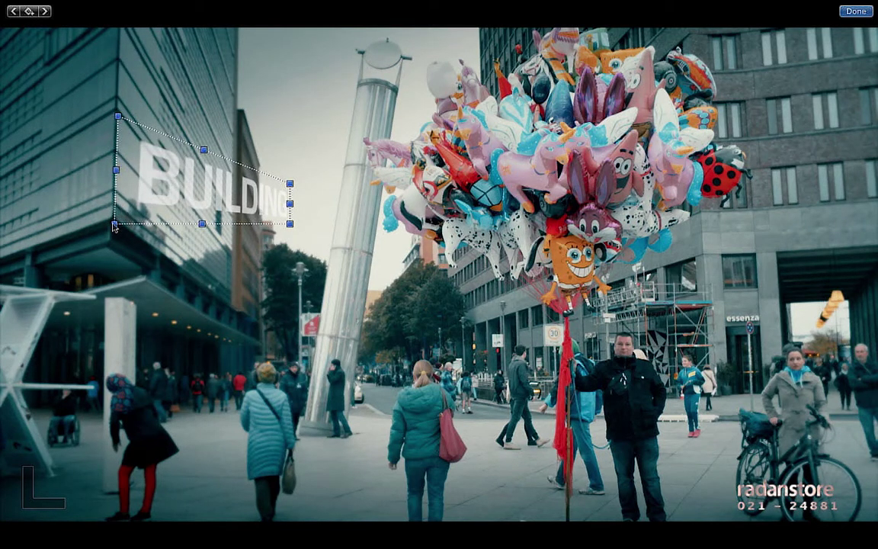
{"action": "left_click_drag", "start_coordinate": [113, 223], "coordinate": [113, 220]}
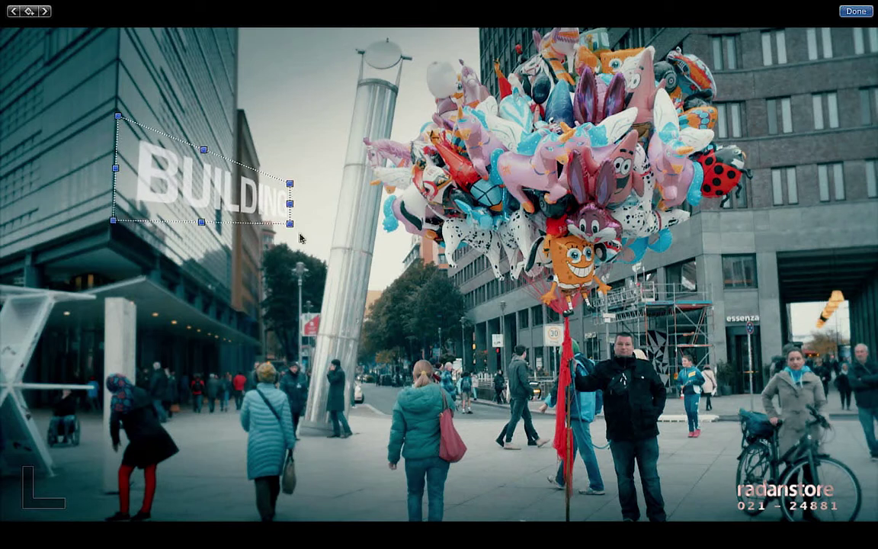
{"action": "left_click_drag", "start_coordinate": [290, 223], "coordinate": [225, 303]}
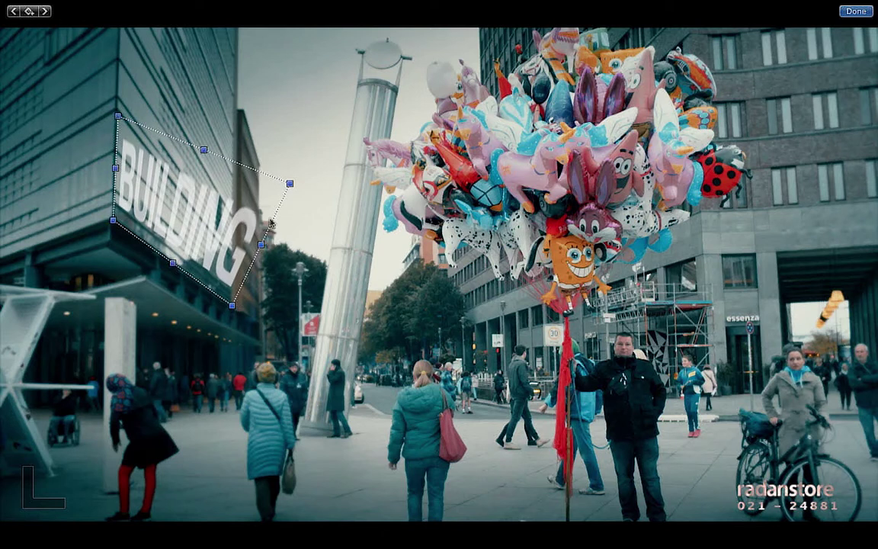
{"action": "left_click_drag", "start_coordinate": [290, 183], "coordinate": [242, 230]}
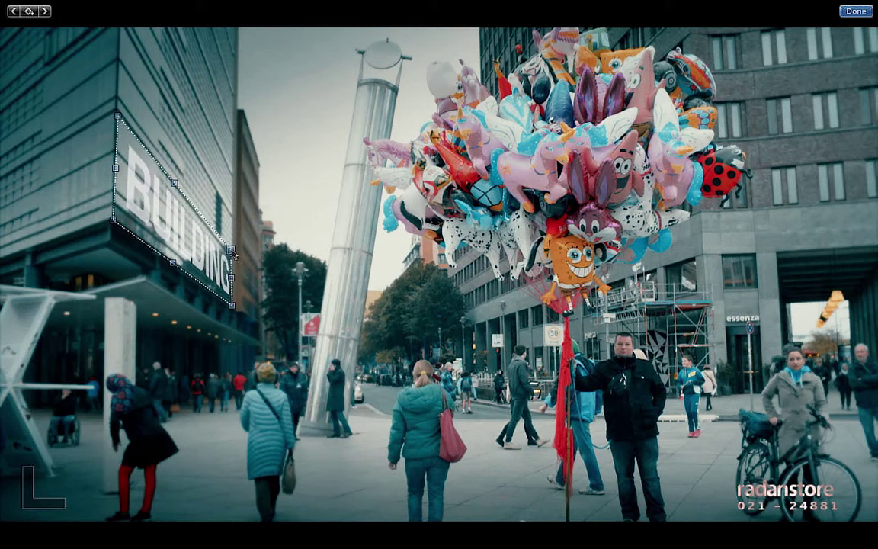
{"action": "left_click_drag", "start_coordinate": [241, 230], "coordinate": [233, 253]}
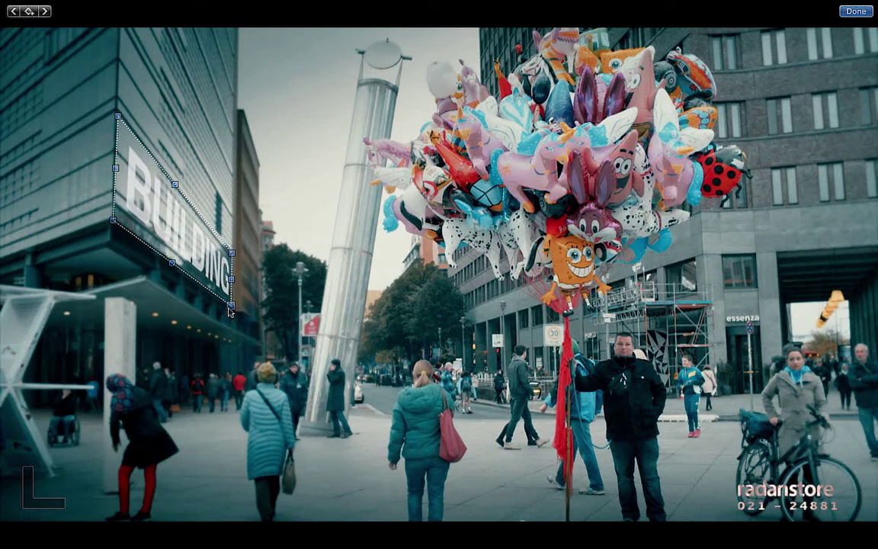
{"action": "left_click_drag", "start_coordinate": [231, 305], "coordinate": [229, 303]}
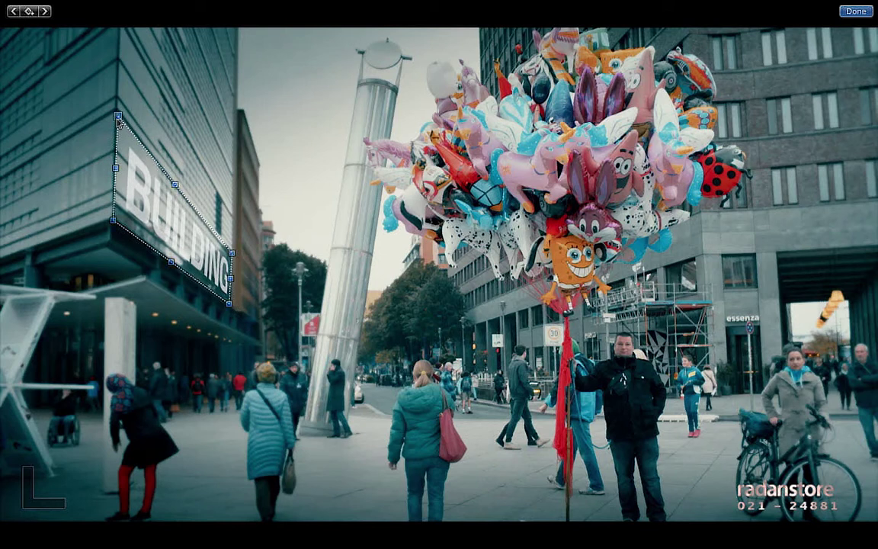
{"action": "left_click_drag", "start_coordinate": [117, 117], "coordinate": [116, 112]}
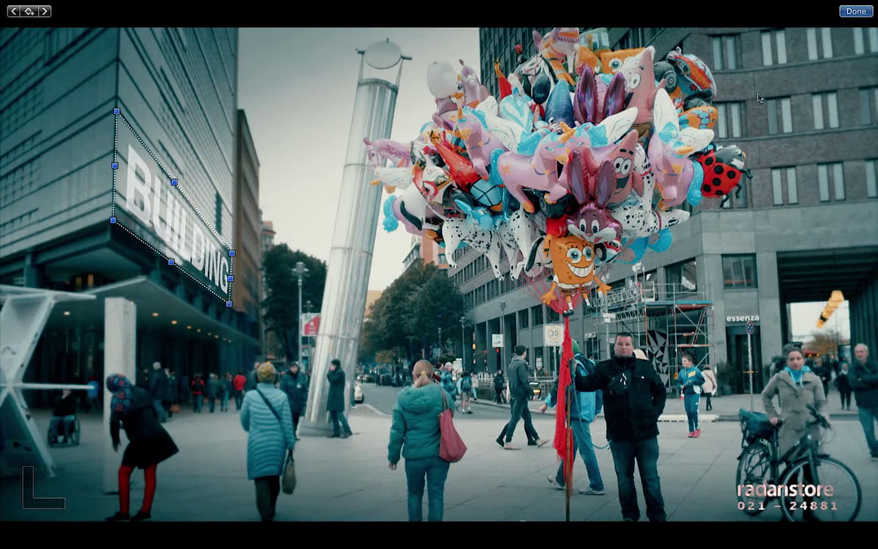
{"action": "left_click", "coordinate": [856, 11]}
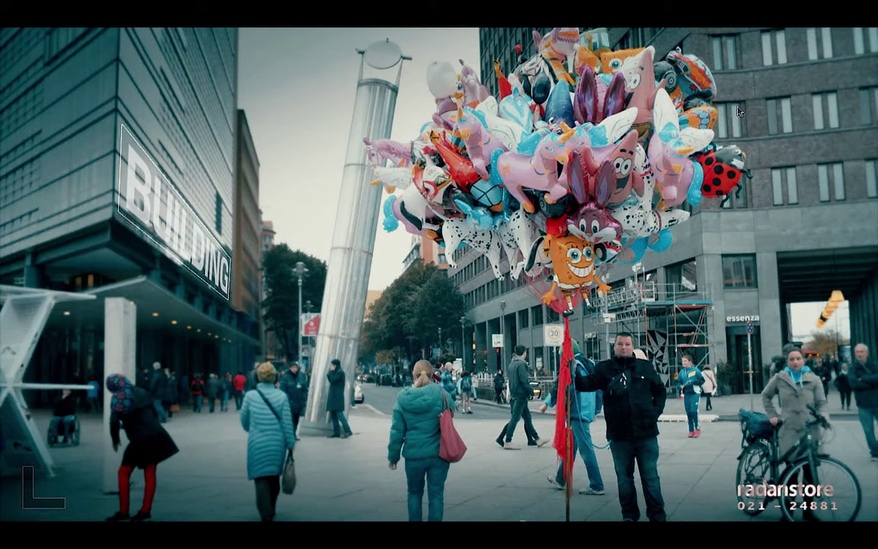
Exit full screen and move the playhead to 14:10 to check the distorted title
{"action": "key", "text": "Escape"}
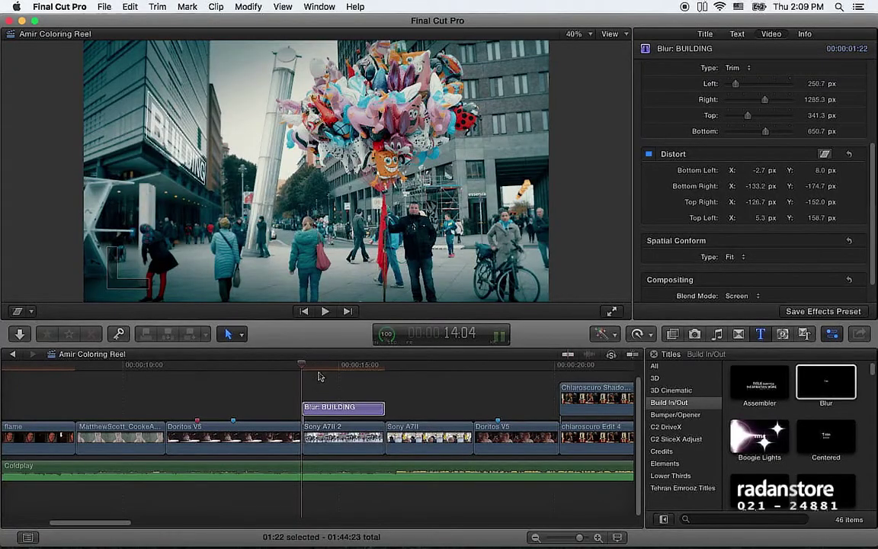
{"action": "left_click", "coordinate": [314, 373]}
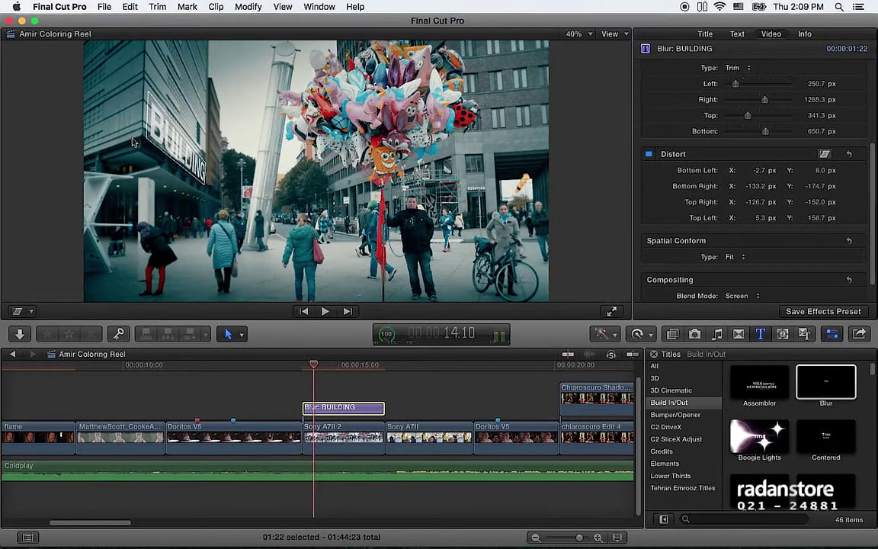